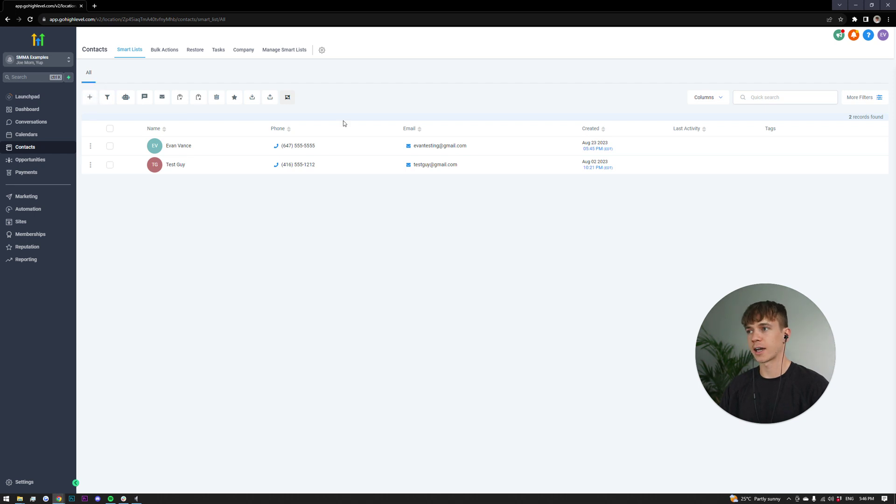
left_click(90, 98)
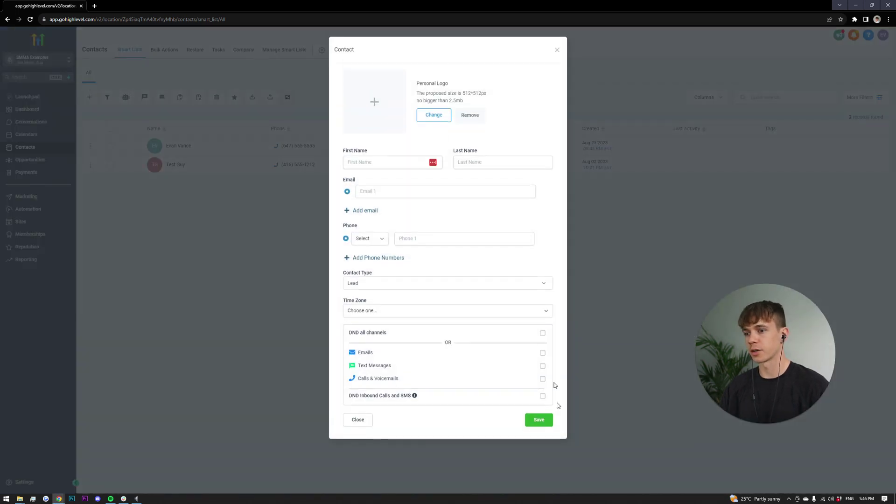
left_click(557, 50)
left_click(184, 148)
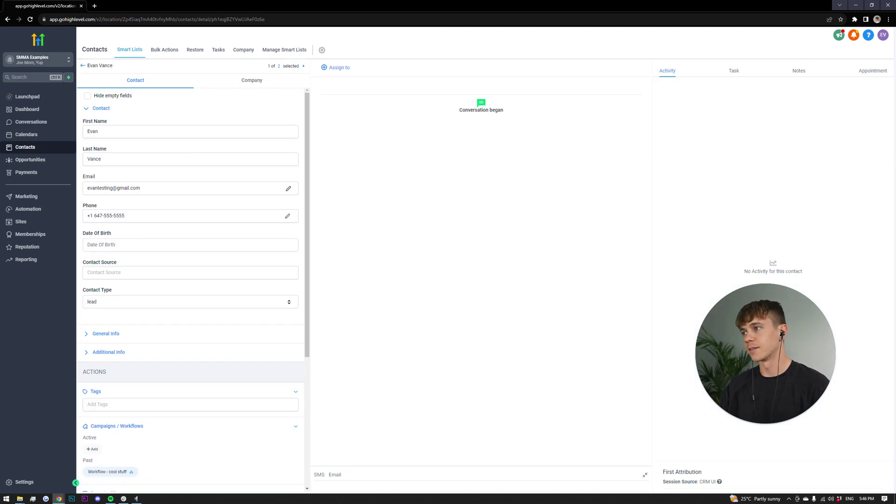
scroll(256, 292, "down", 3)
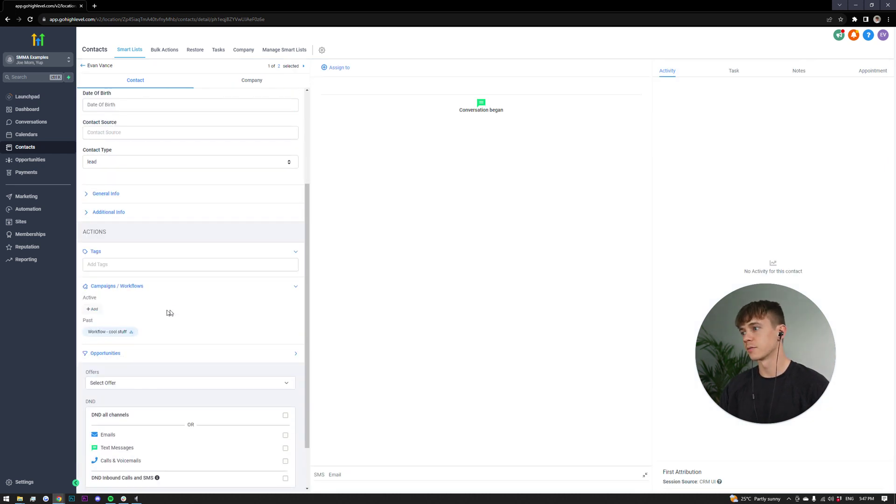
scroll(262, 322, "up", 3)
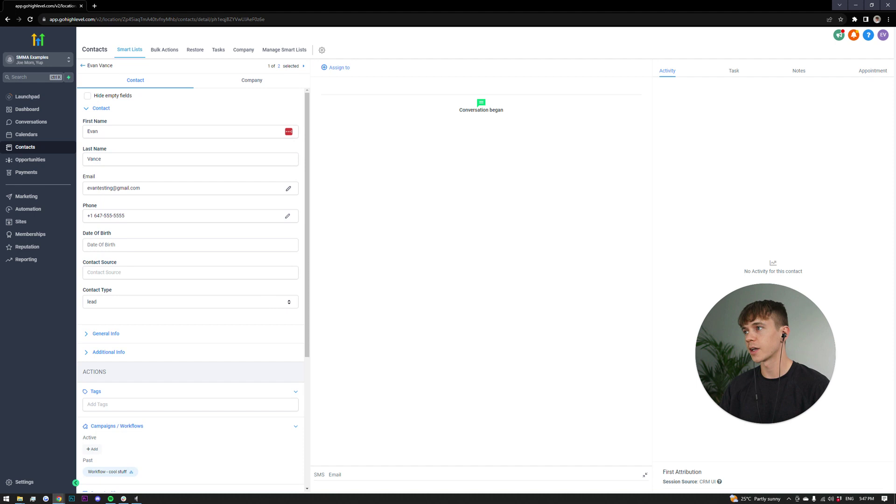
left_click(43, 160)
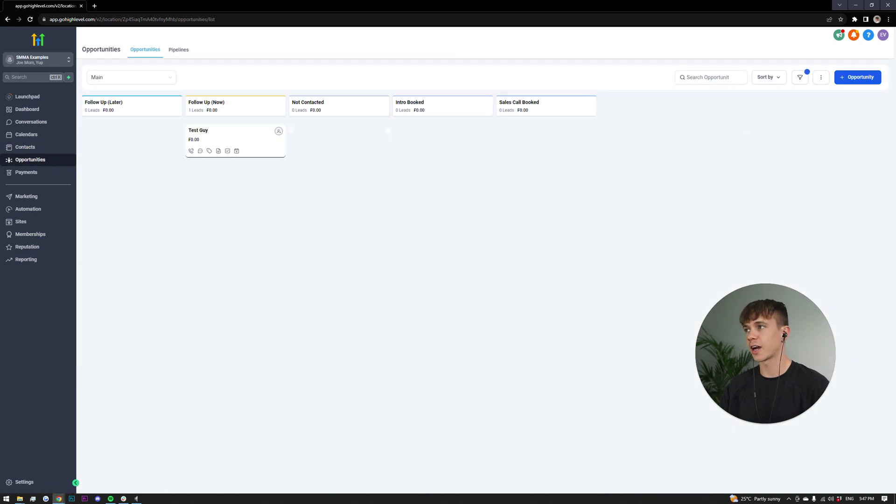
left_click(852, 78)
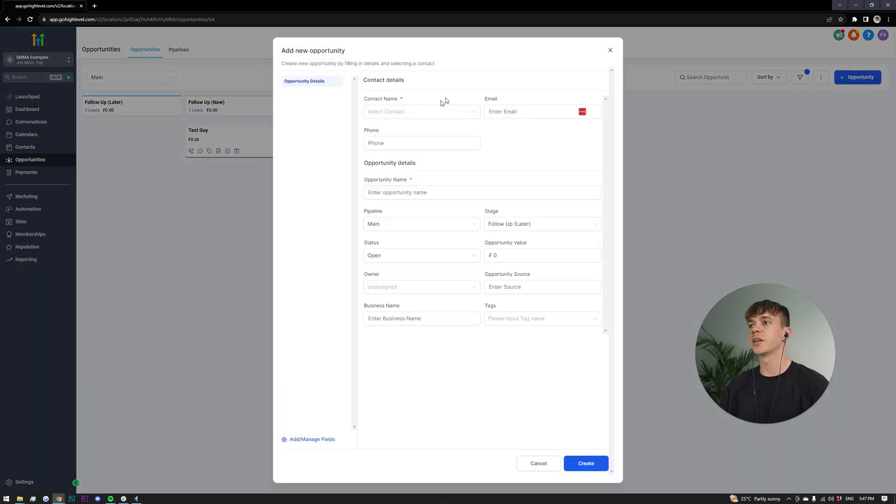
left_click(430, 113)
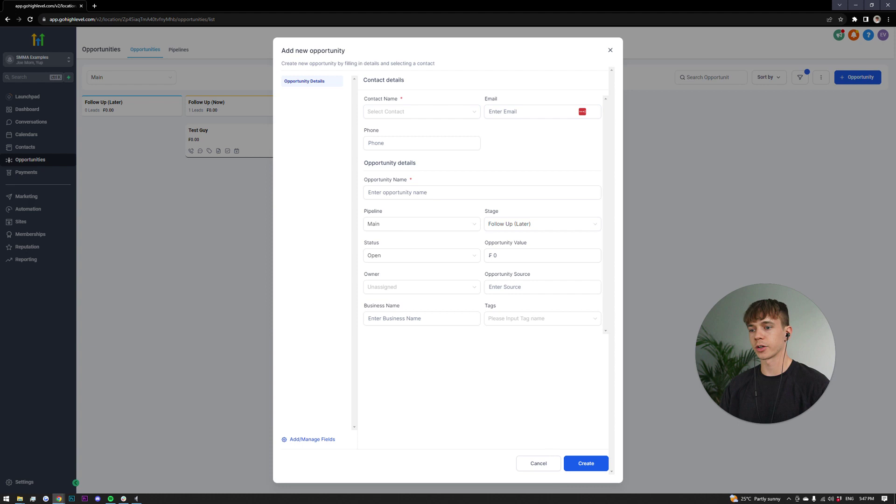
left_click(610, 50)
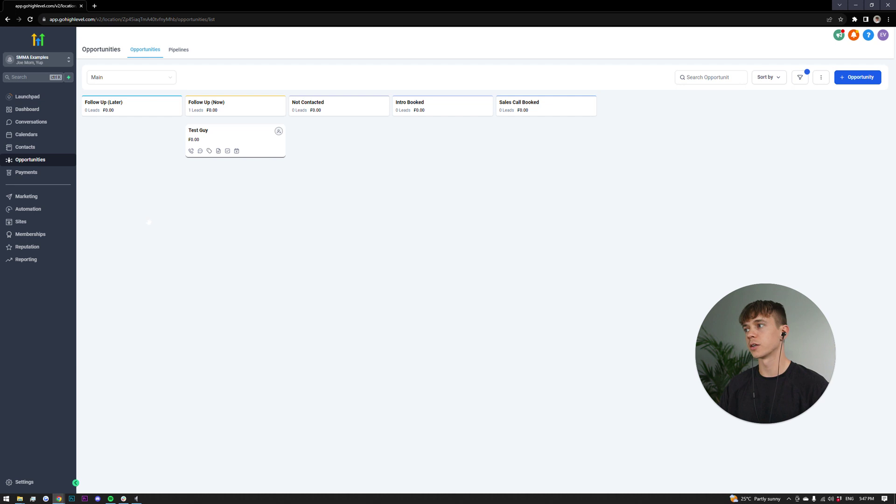
left_click(60, 223)
mouse_move(304, 49)
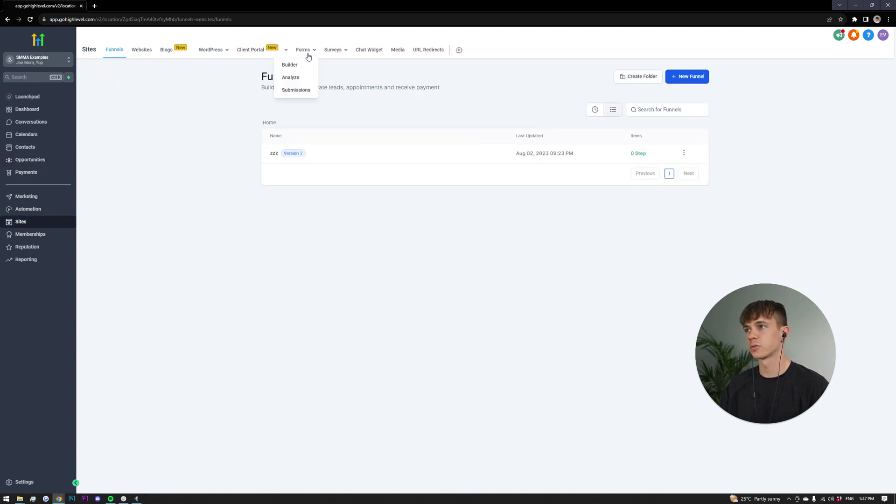
Open the New Cold Email Lead form from the Forms Builder list.
left_click(301, 66)
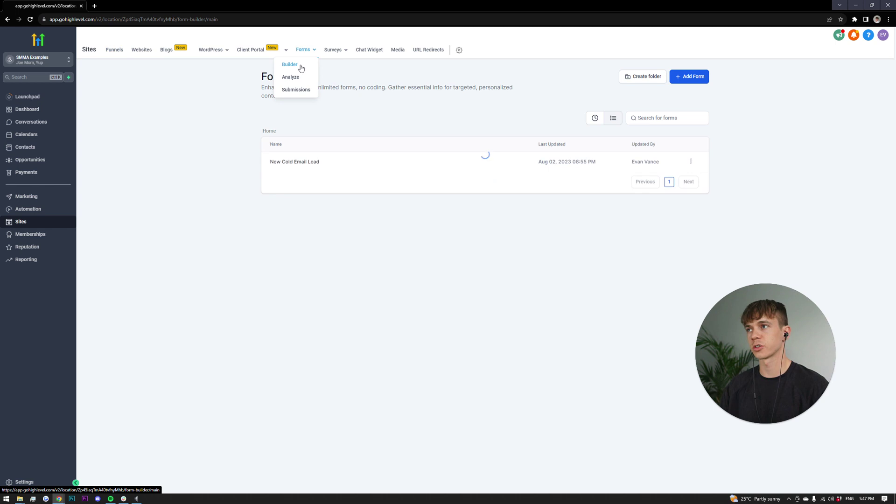
left_click(305, 162)
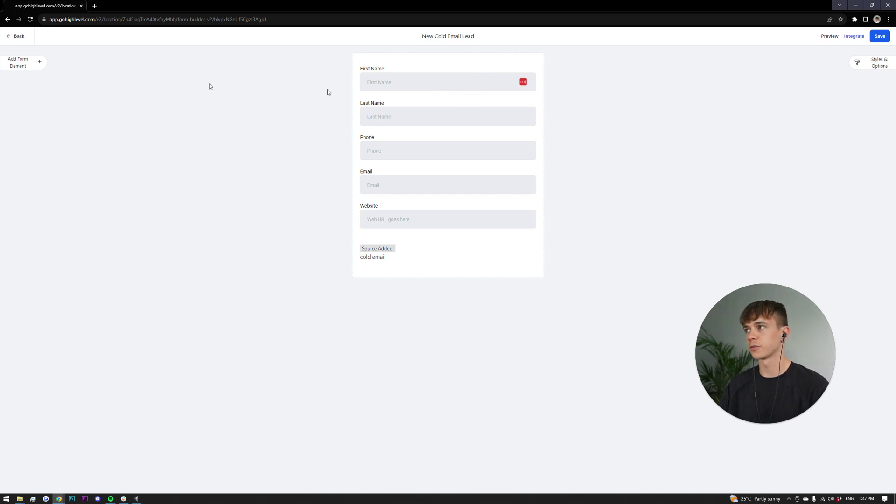
Check that the form's Source element still reads 'cold email'.
left_click(9, 245)
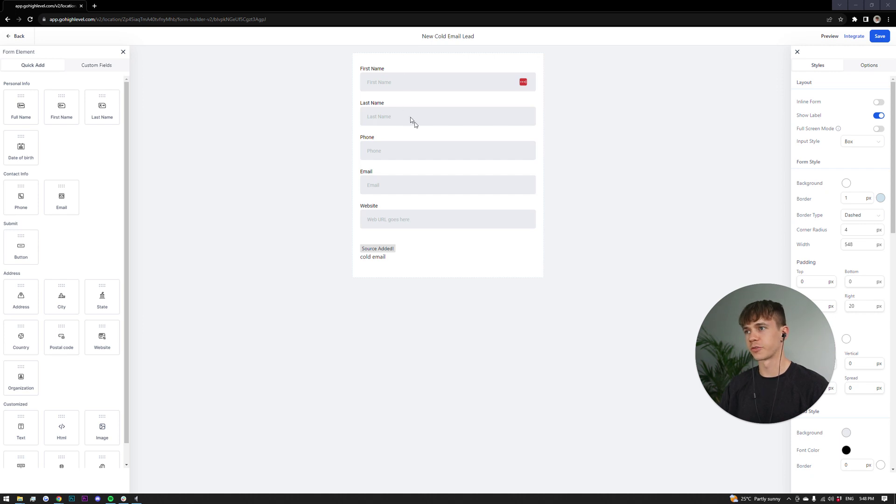
left_click(406, 259)
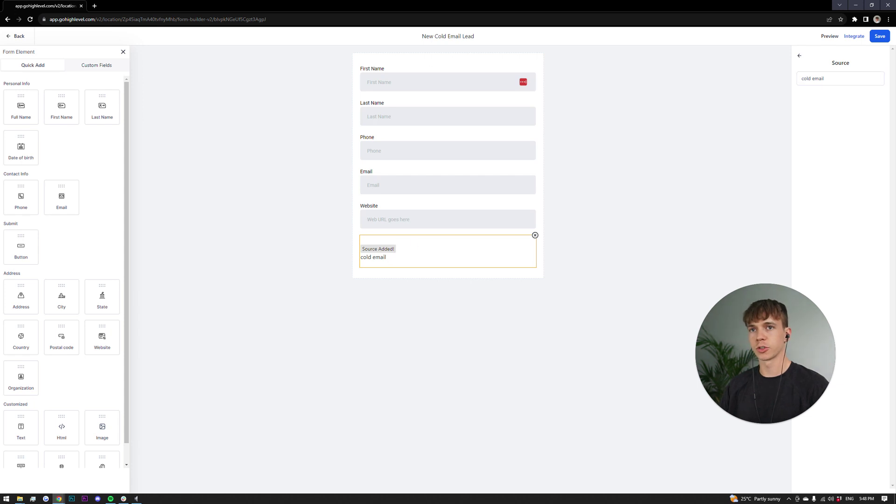
triple_click(812, 79)
left_click(817, 140)
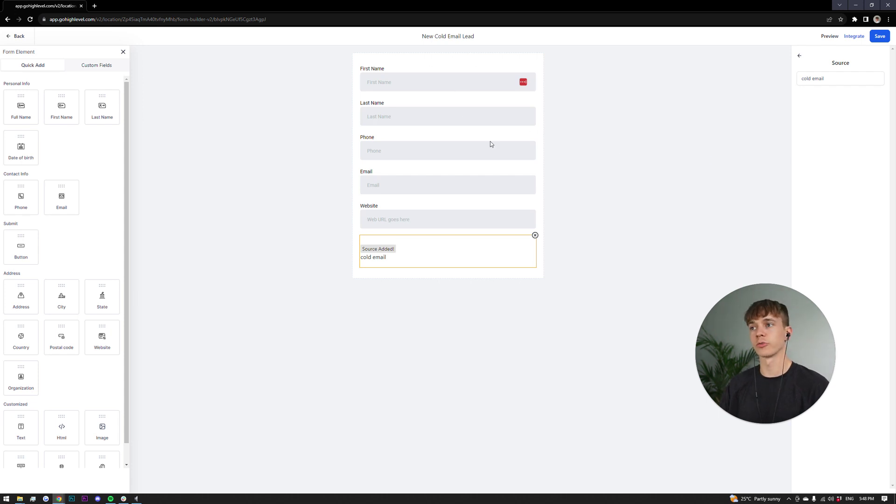
left_click(808, 78)
left_click(749, 119)
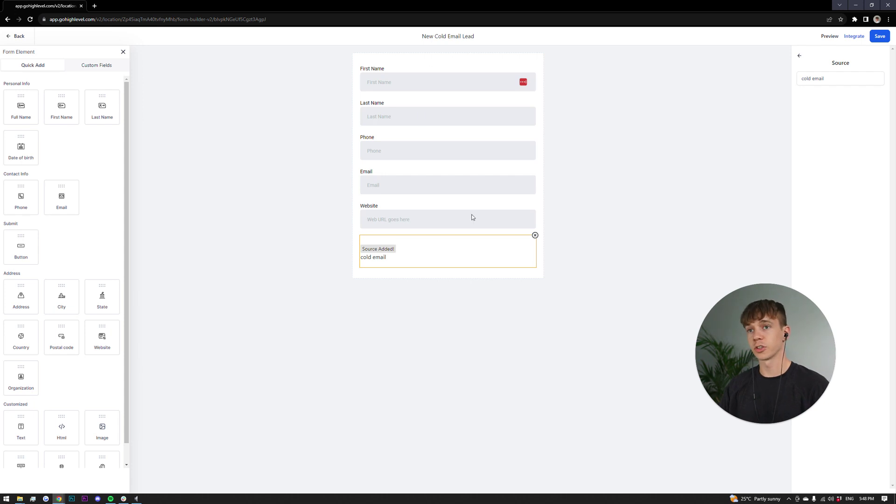
Save the New Cold Email Lead form and close the settings and elements panels.
left_click(879, 37)
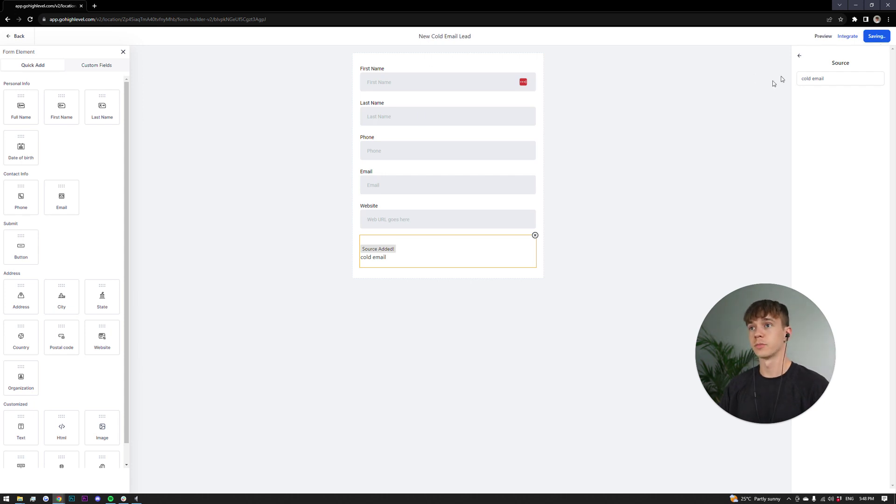
left_click(799, 55)
left_click(797, 52)
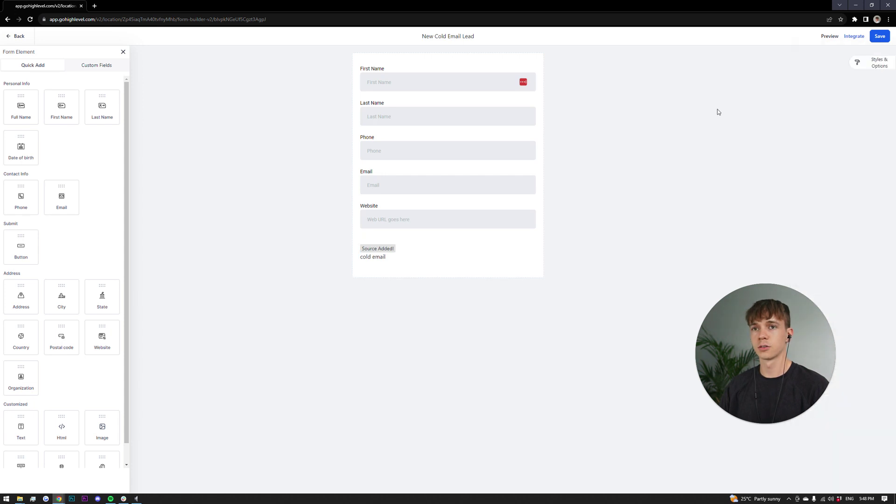
left_click(123, 52)
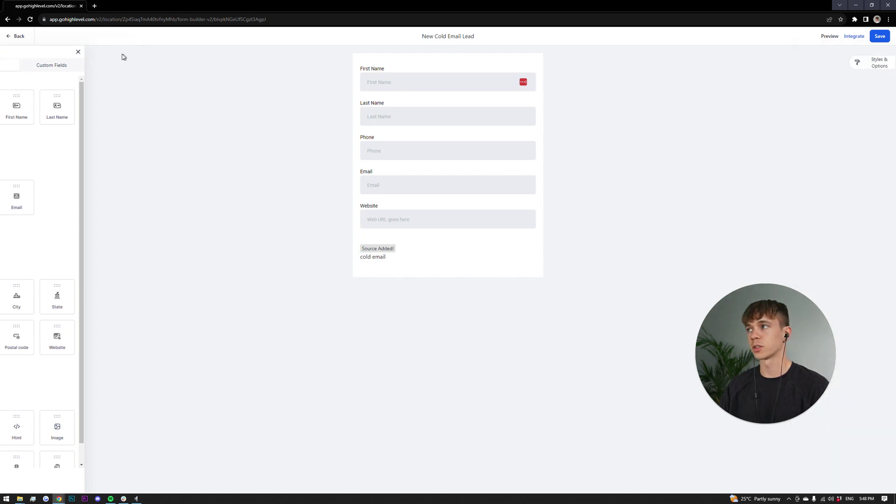
Bring up the New Cold Email Lead form's options from the forms list.
left_click(10, 37)
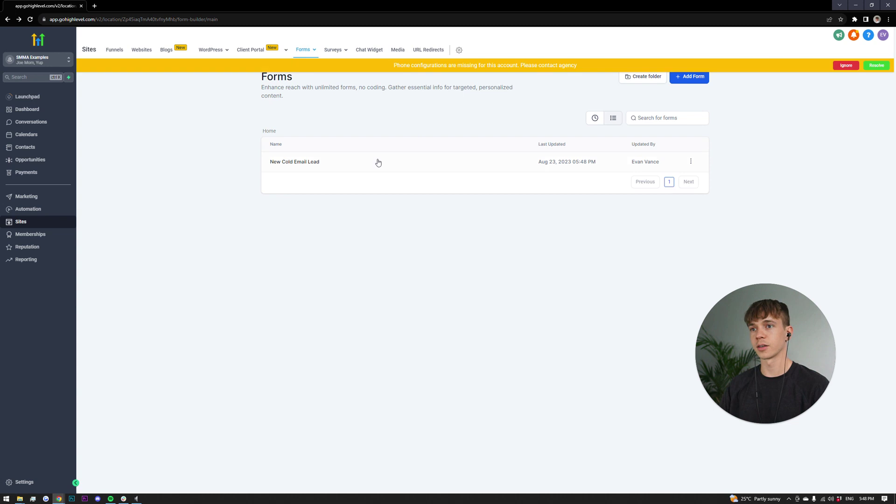
left_click(691, 162)
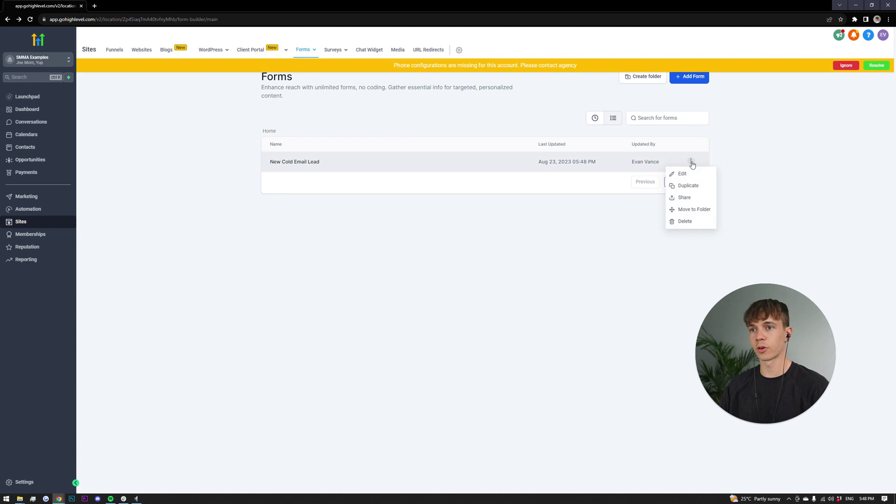
left_click(690, 198)
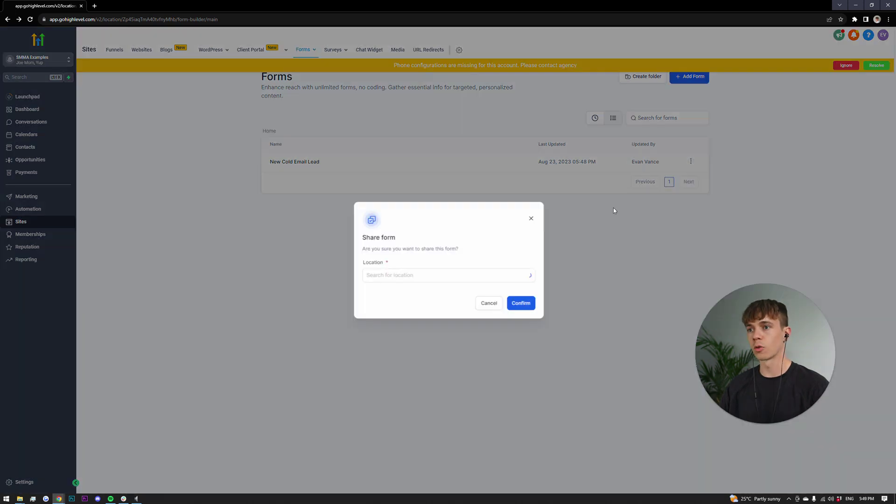
left_click(494, 304)
left_click(691, 162)
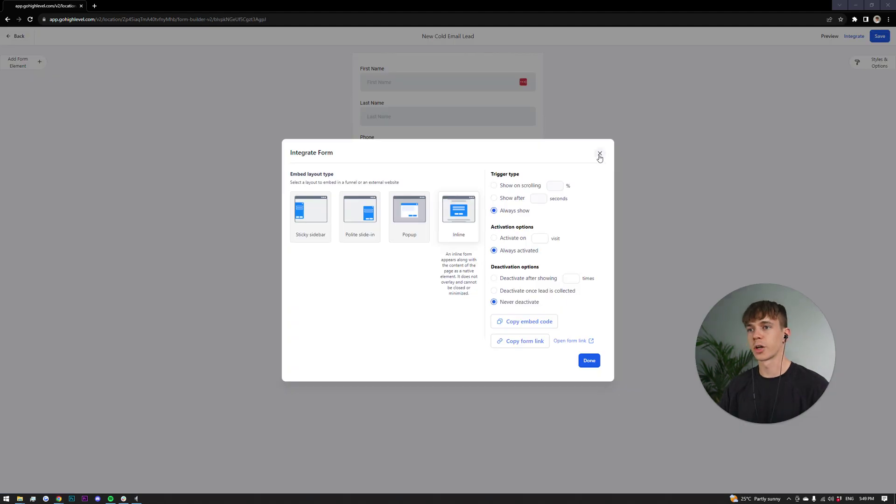
Open the form's public page in a new tab and copy its shareable link.
left_click(599, 155)
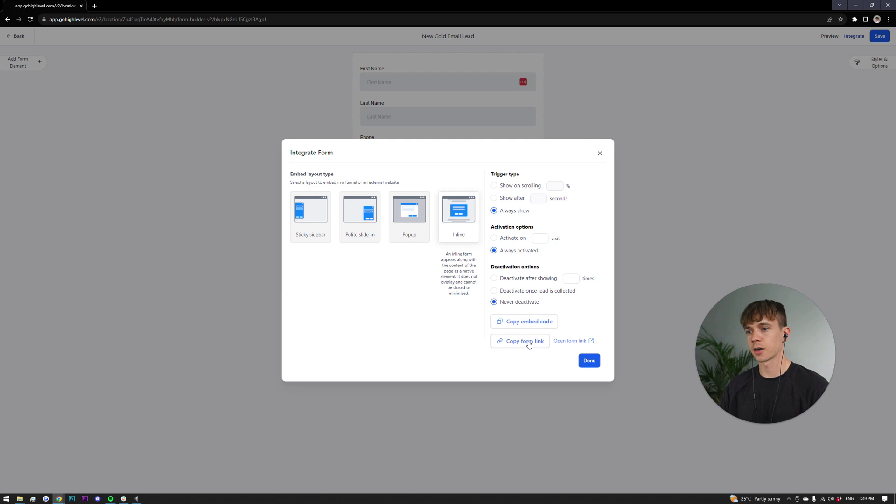
left_click(574, 341)
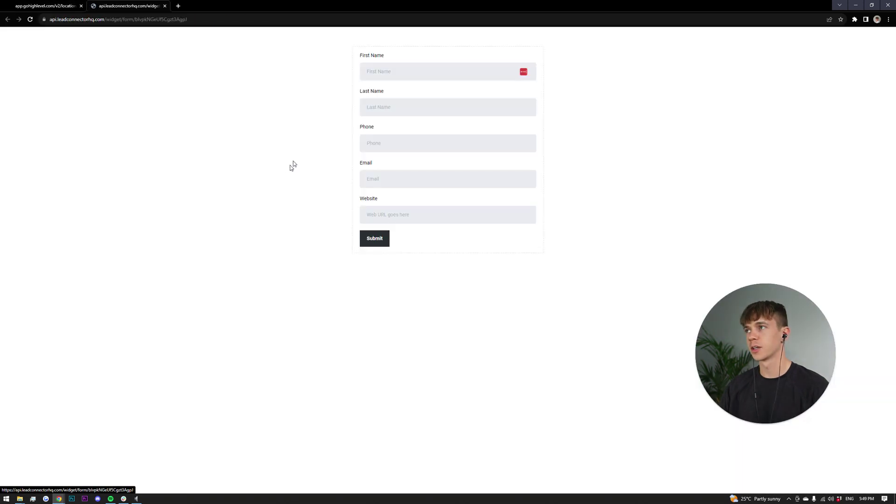
left_click(42, 7)
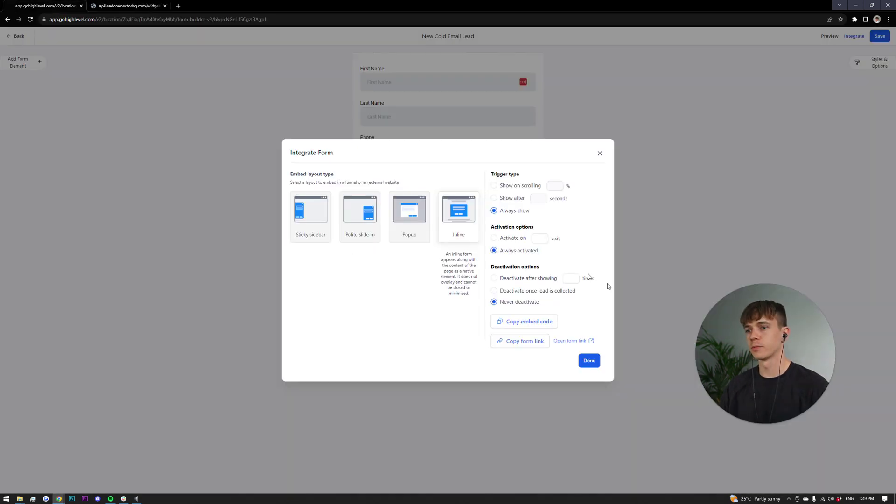
left_click(529, 346)
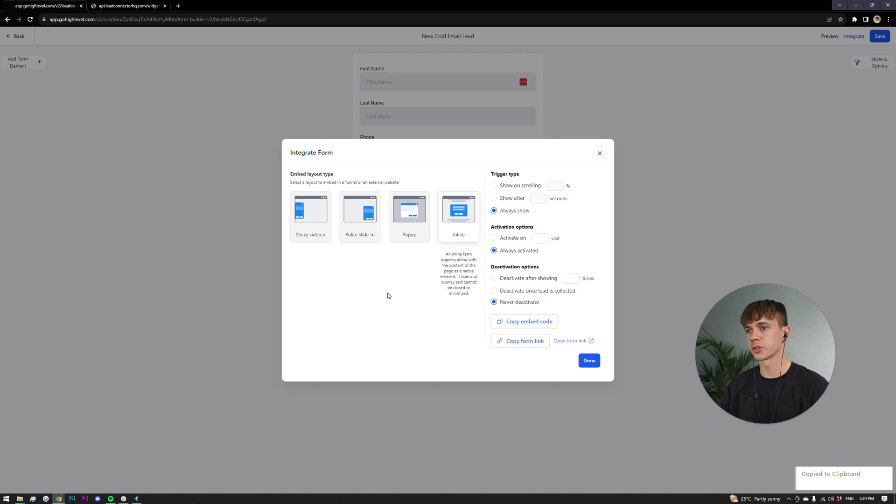
Close the Integrate Form dialog, check the live form tab, and leave the form builder.
left_click(600, 154)
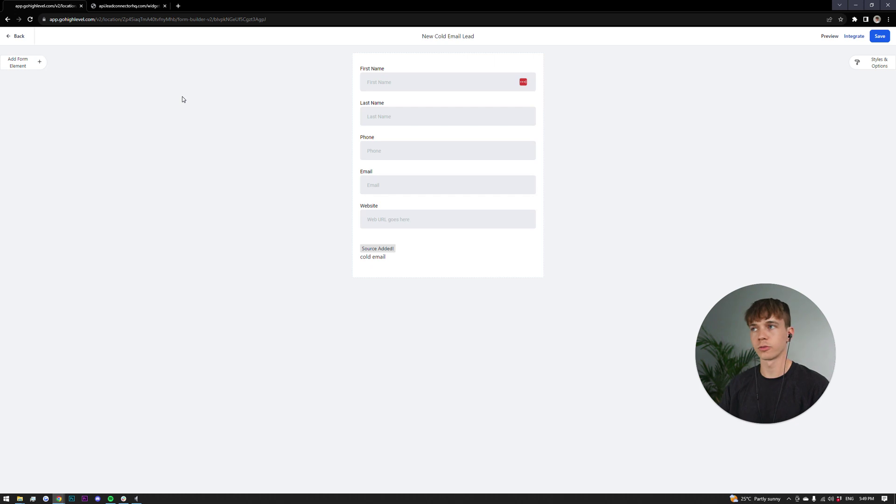
left_click(133, 5)
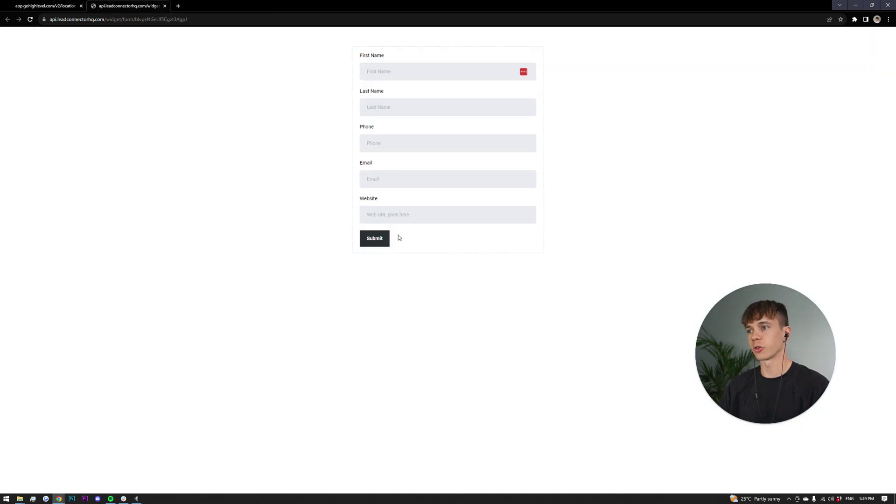
left_click(47, 6)
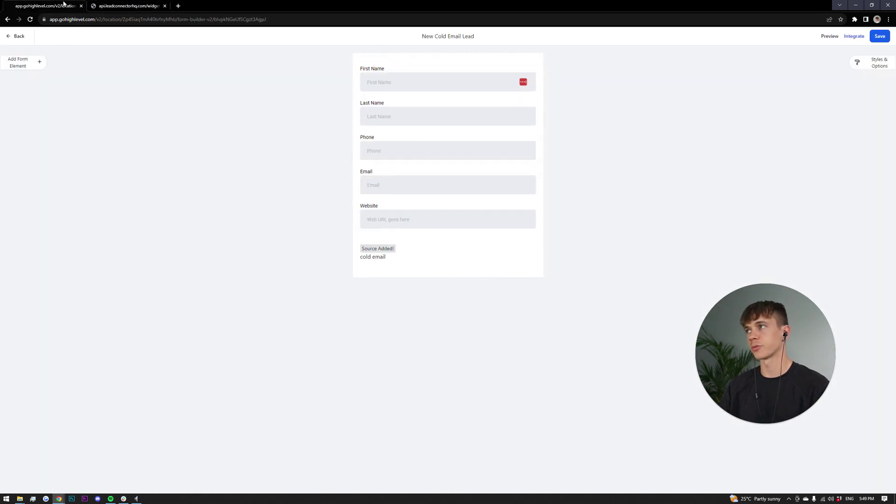
left_click(19, 37)
Create a new workflow from scratch on the Automation Workflows page.
left_click(66, 210)
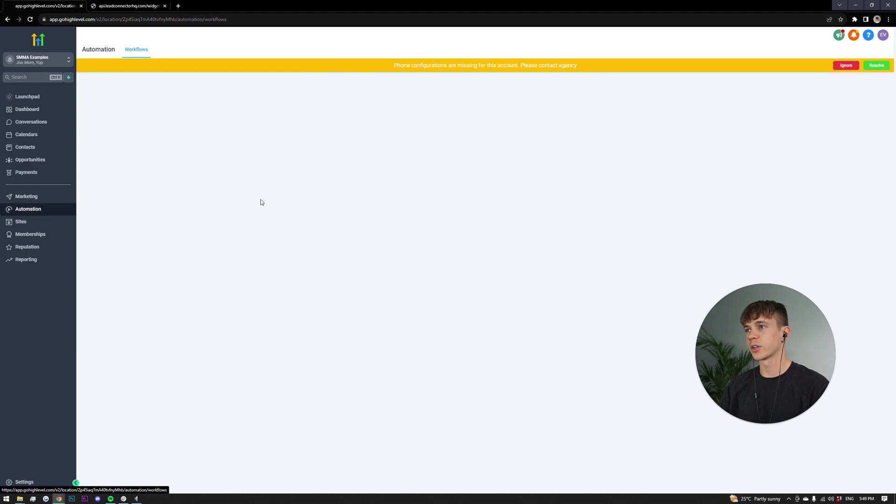
left_click(846, 65)
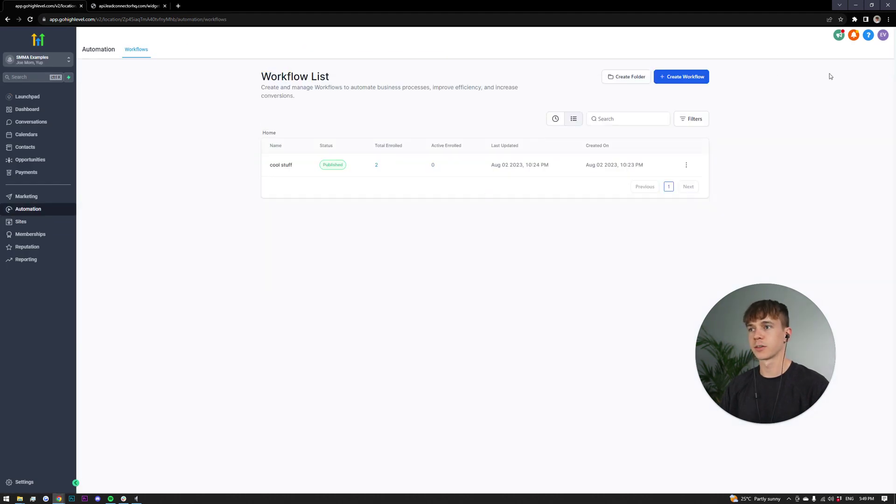
left_click(693, 81)
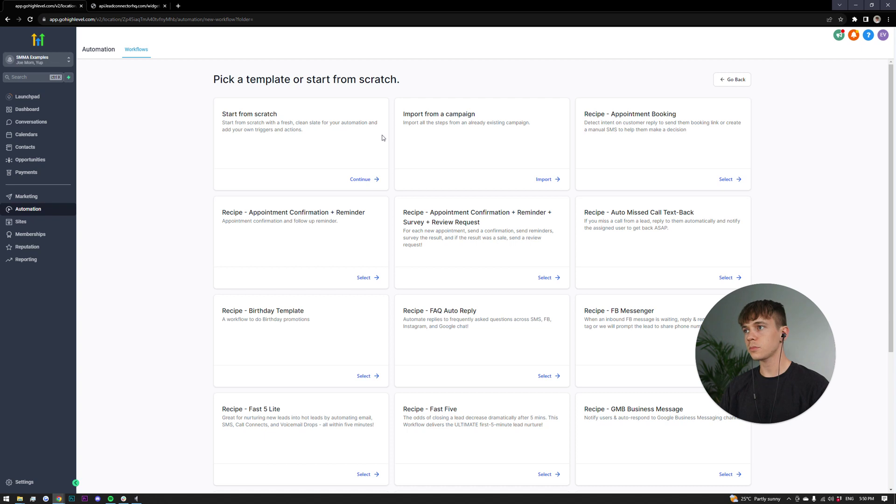
left_click(371, 177)
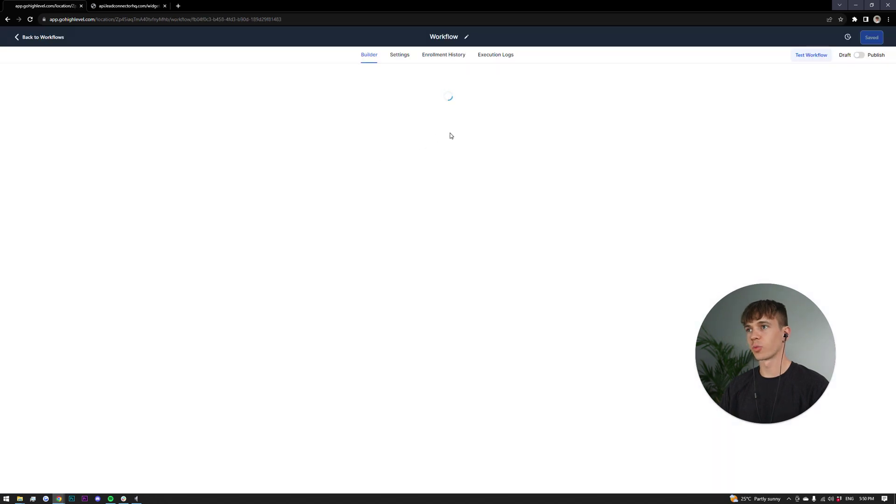
Add a Form Submitted trigger filtered to the New Cold Email Lead form and save it.
left_click(460, 94)
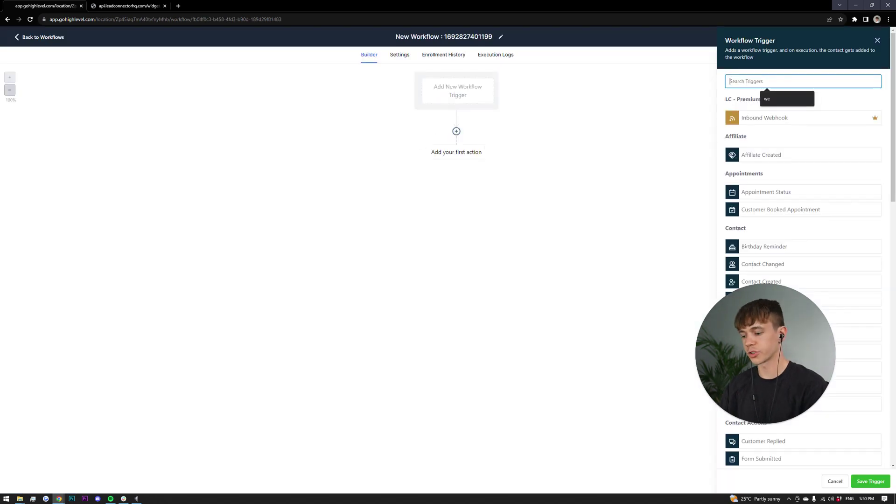
type("form")
left_click(774, 117)
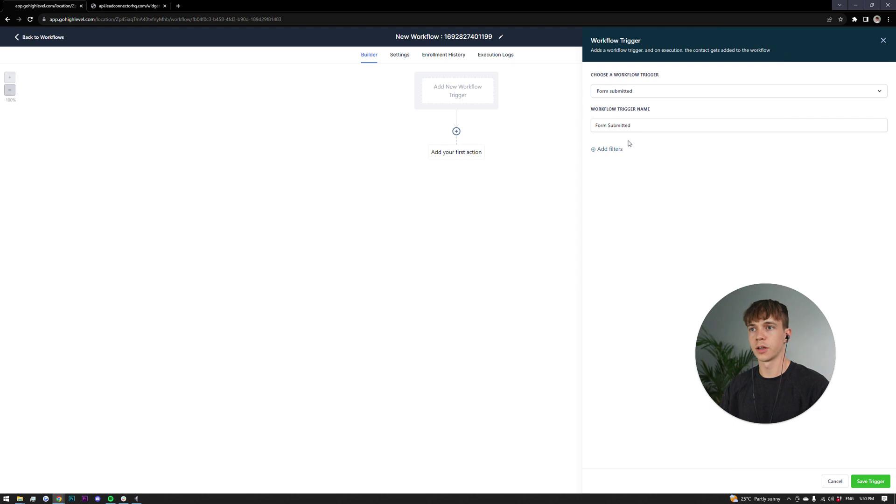
left_click(606, 149)
left_click(625, 205)
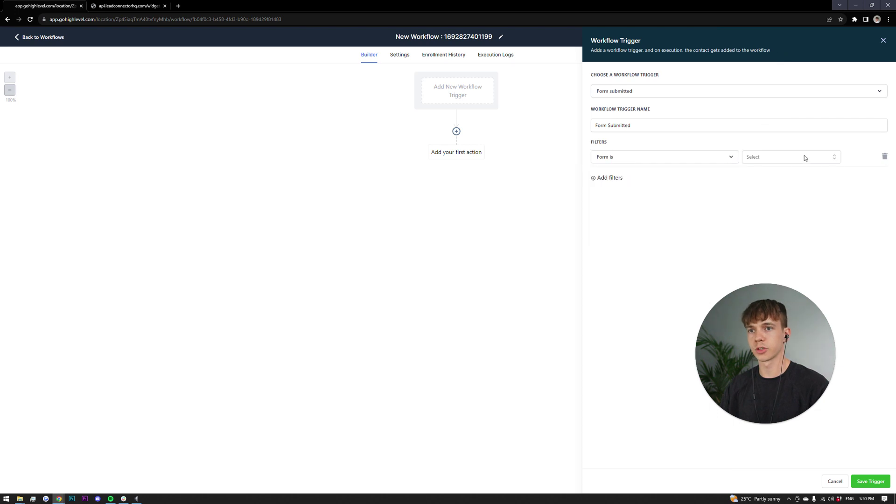
left_click(804, 158)
left_click(771, 193)
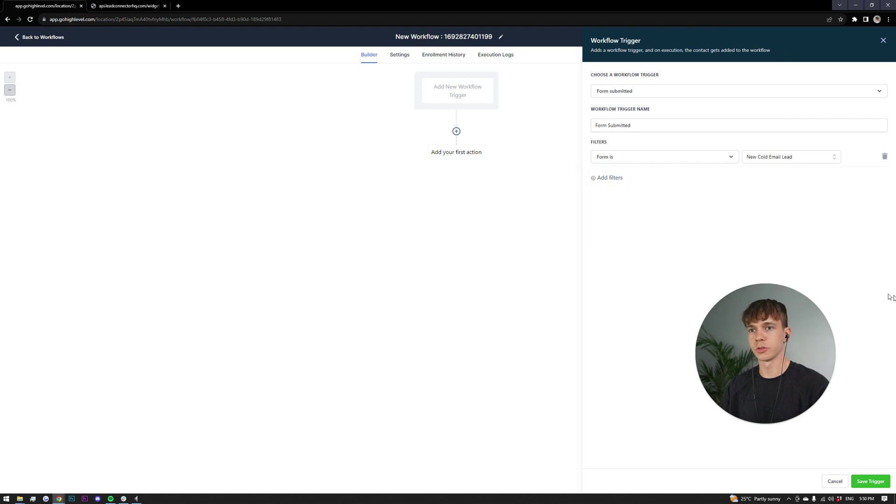
left_click(870, 481)
left_click(459, 166)
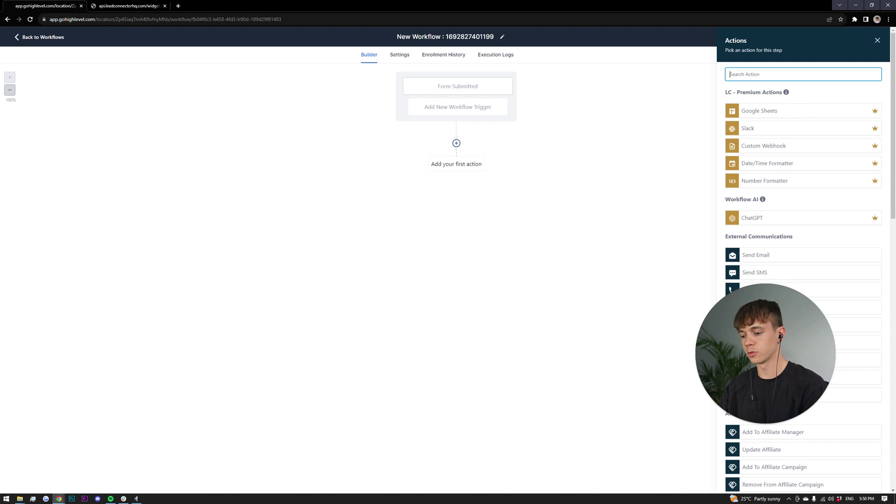
Add a Create Or Update Opportunity action targeting the Main pipeline's Not Contacted stage.
type("oppo")
left_click(803, 106)
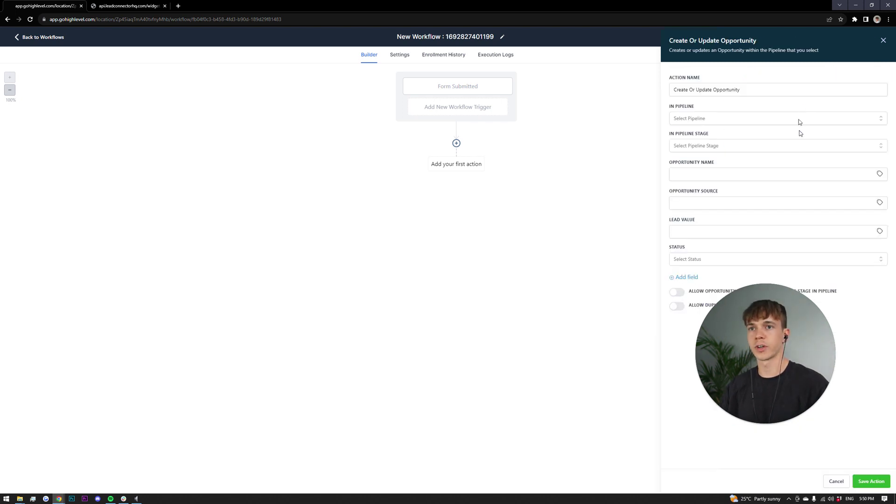
left_click(732, 119)
left_click(697, 149)
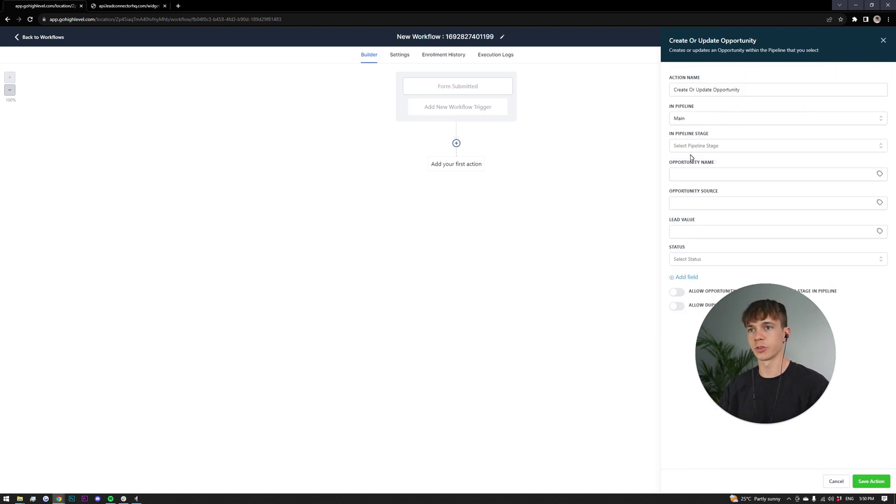
left_click(700, 202)
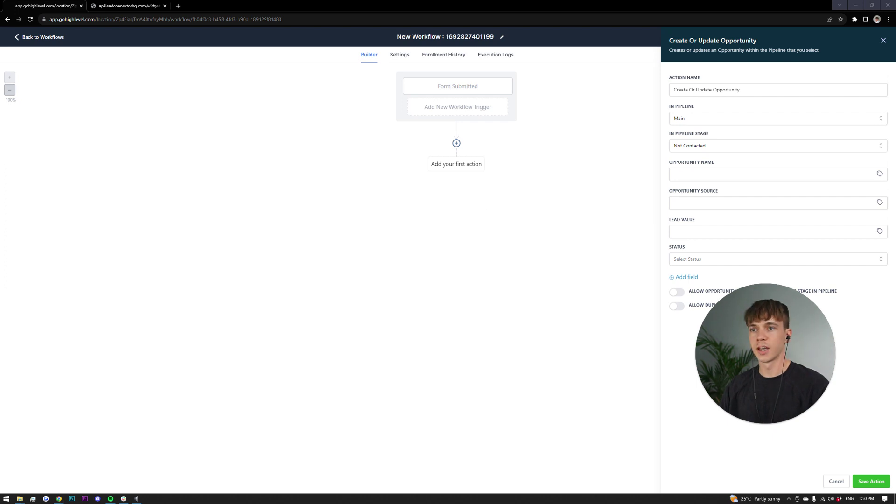
Set the opportunity name to the contact's name custom value.
left_click(747, 174)
left_click(880, 173)
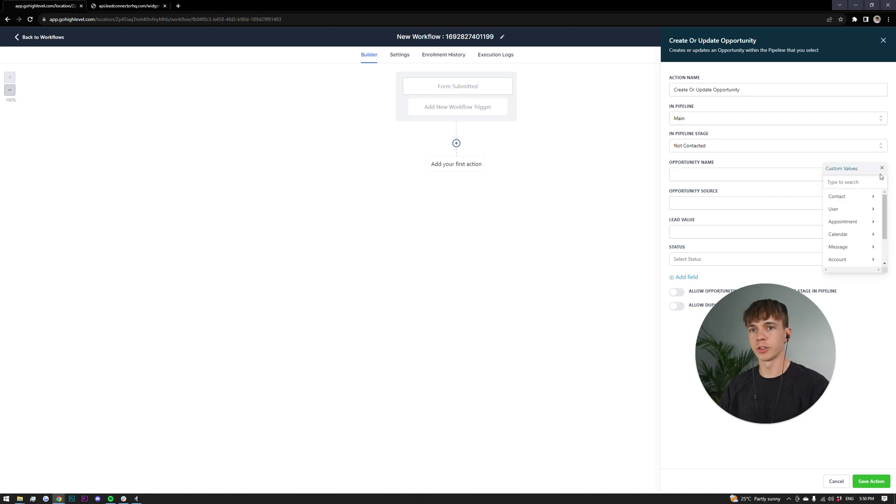
left_click(853, 198)
left_click(847, 198)
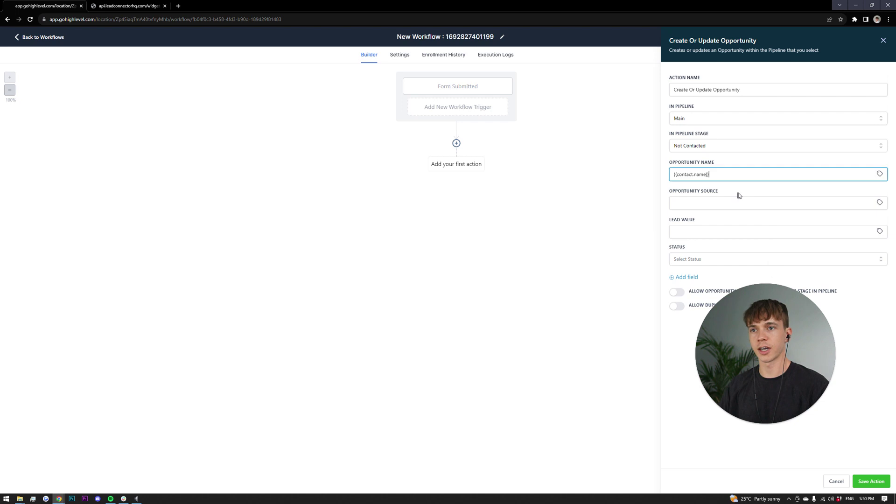
left_click(876, 203)
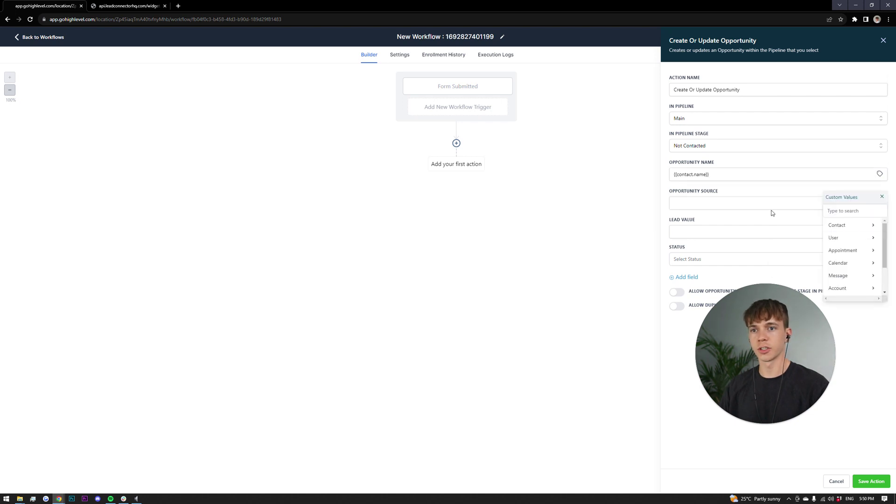
Enter 'cold email' as the opportunity source, then clear the source field again.
left_click(726, 209)
type("cold email")
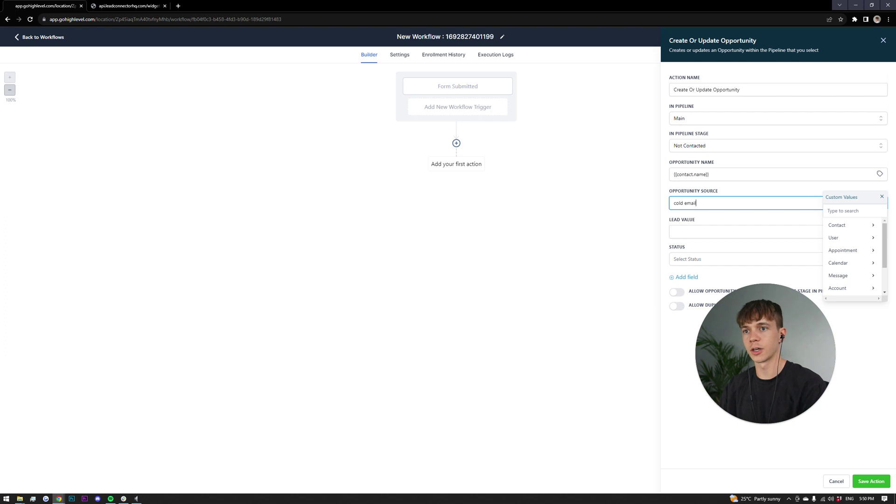
left_click(754, 220)
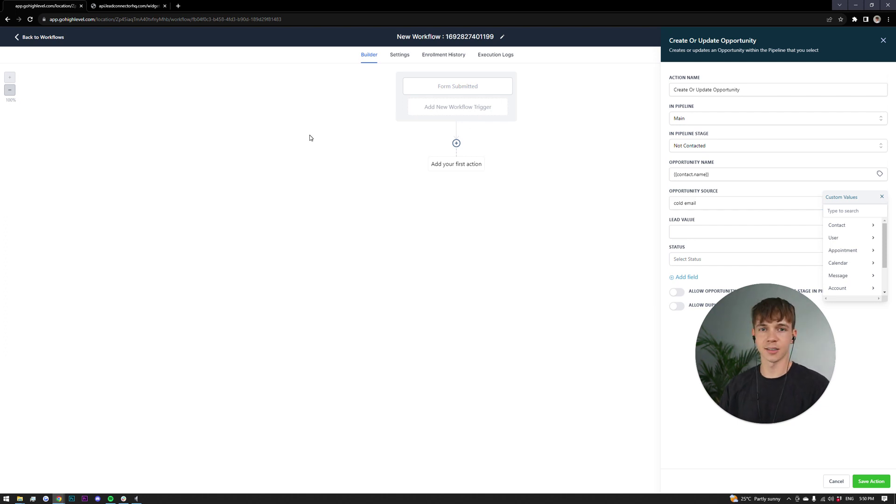
left_click(700, 203)
key("ctrl+a")
key("BackSpace")
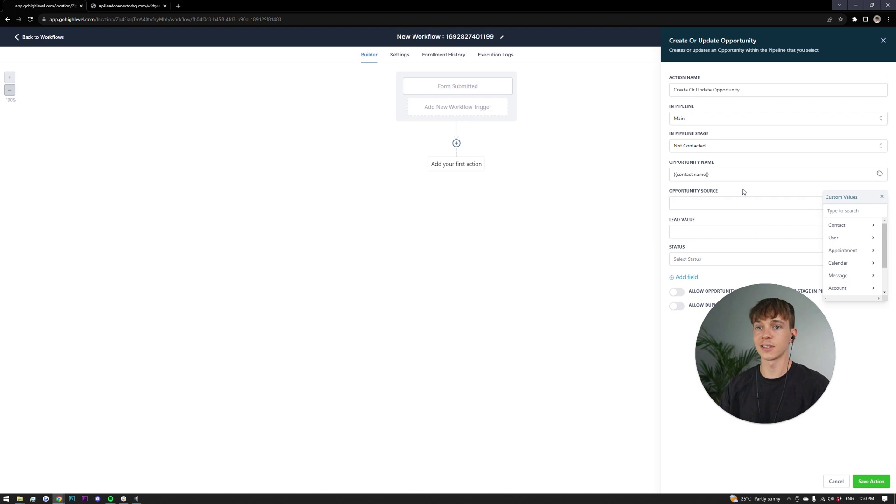
left_click(882, 197)
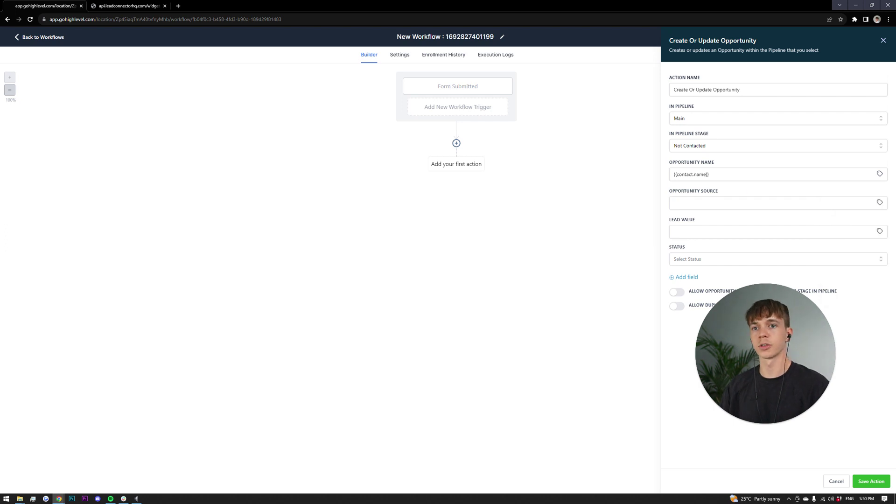
Set status to open, allow moves to any previous stage, and save the action.
left_click(699, 260)
left_click(680, 276)
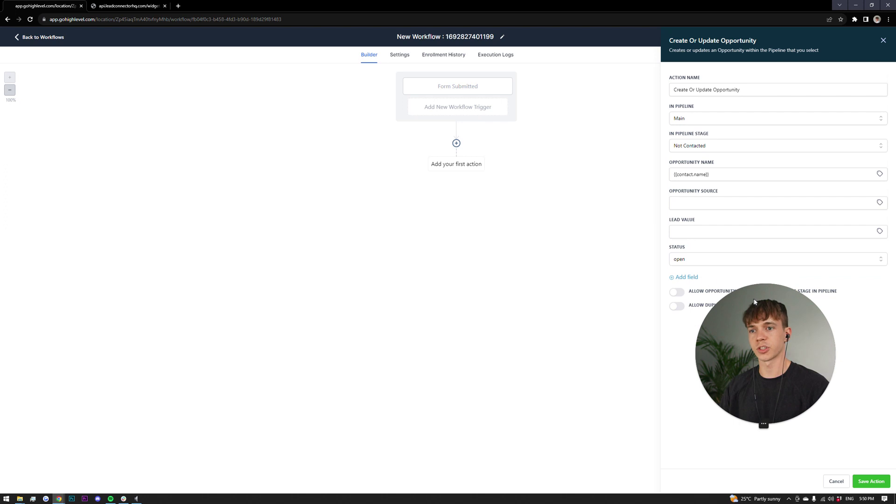
left_click_drag(754, 302, 573, 290)
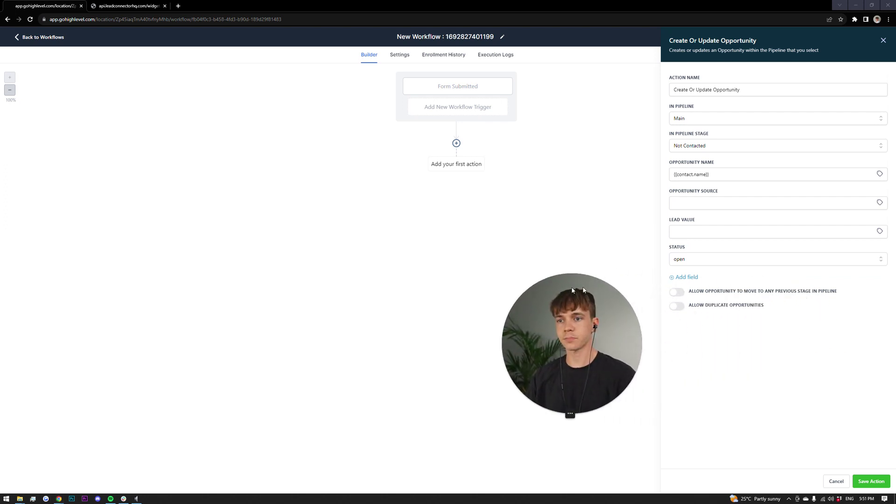
left_click(676, 292)
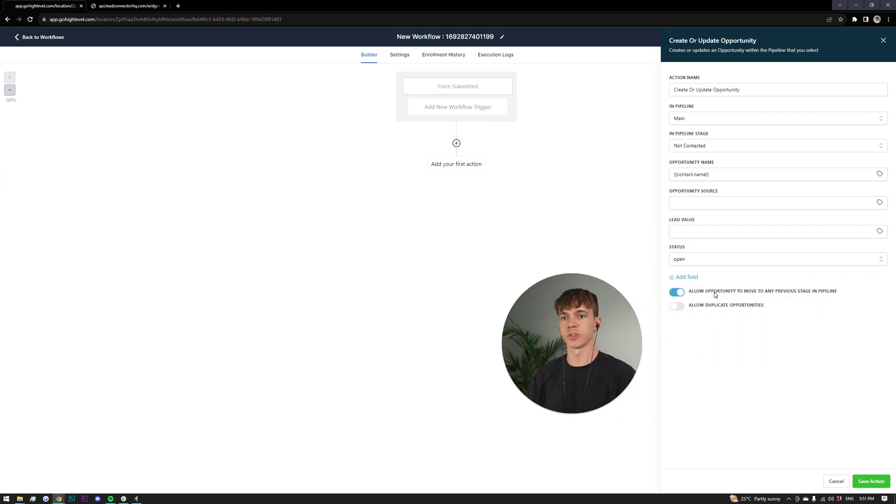
left_click(867, 478)
Rename the workflow to 'whatever you want'.
left_click_drag(616, 311, 820, 335)
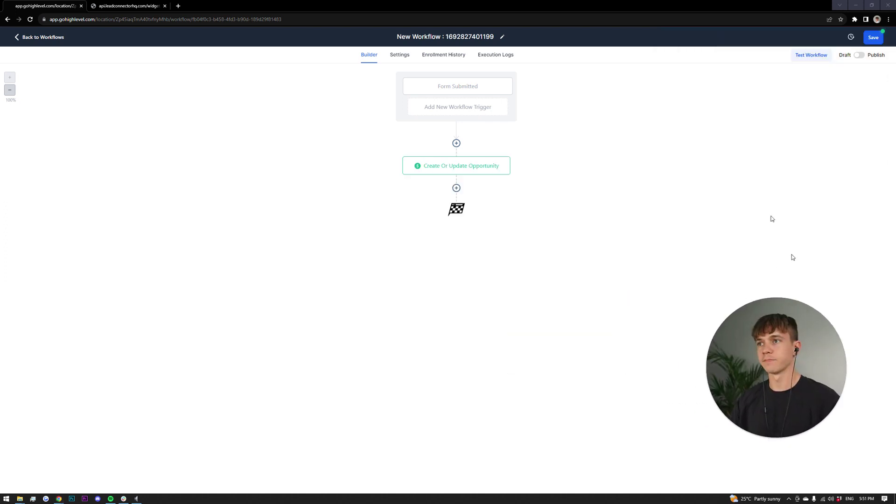
left_click(502, 36)
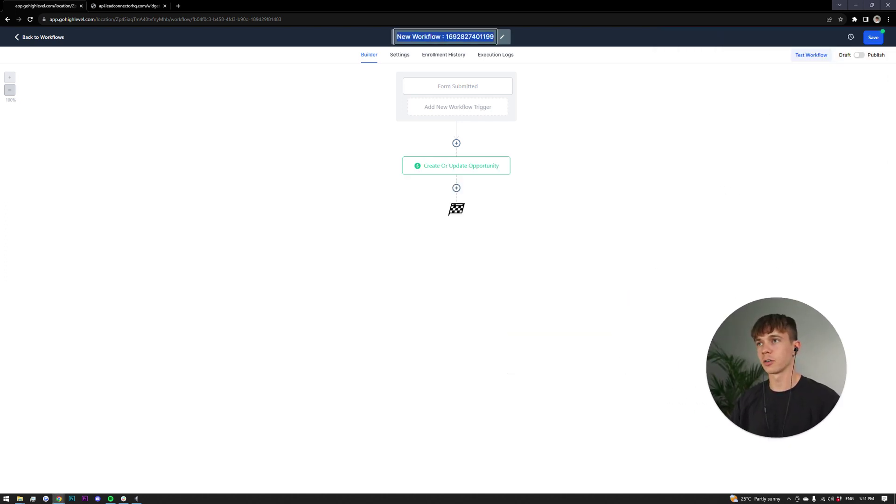
type("whatever you want")
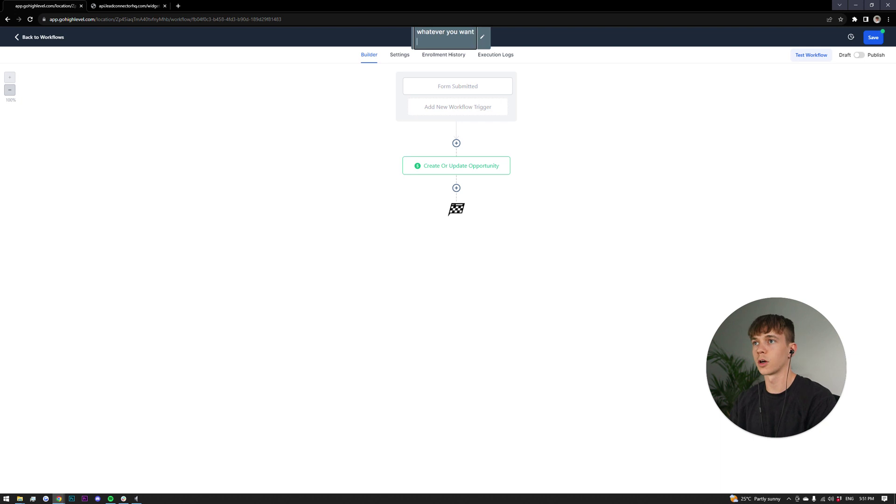
left_click(646, 98)
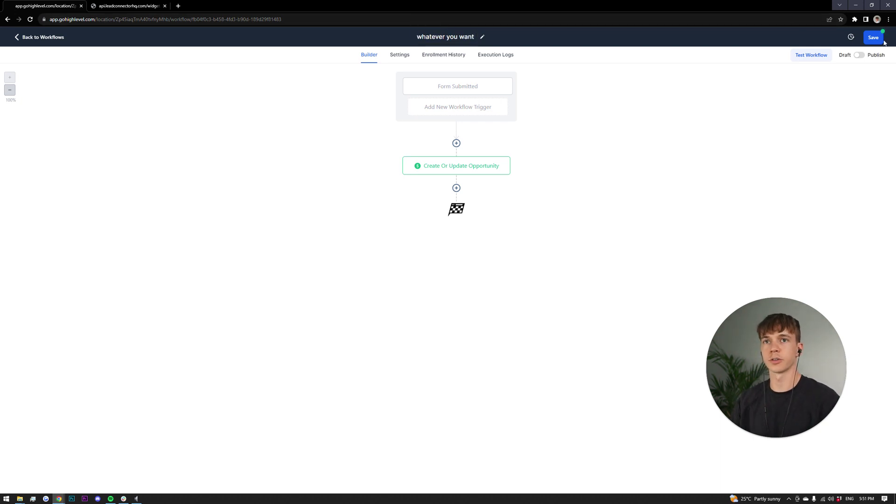
Publish and save the workflow, then leave the editor.
left_click(859, 55)
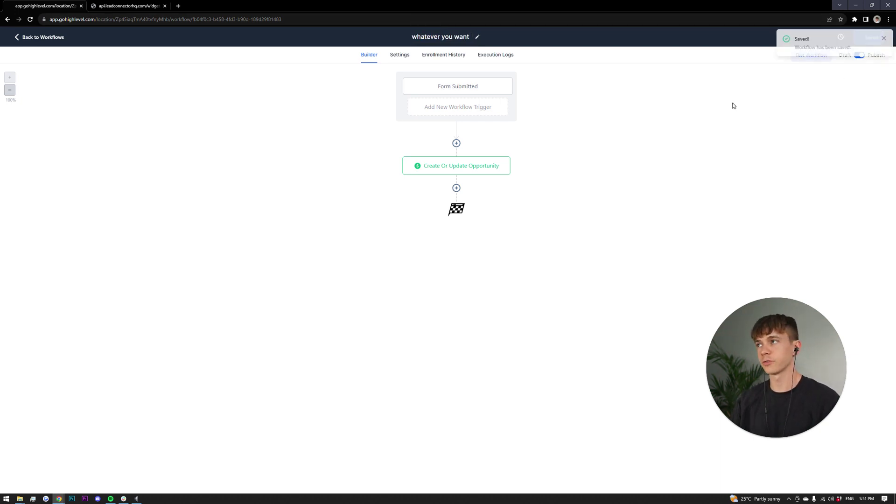
left_click(38, 38)
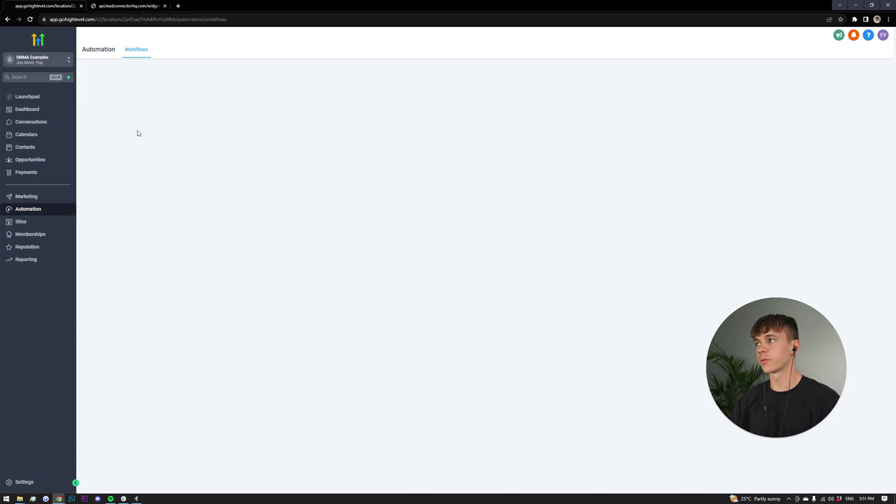
left_click(65, 161)
Peek at the form tab and confirm the workflow is listed as published.
left_click(111, 4)
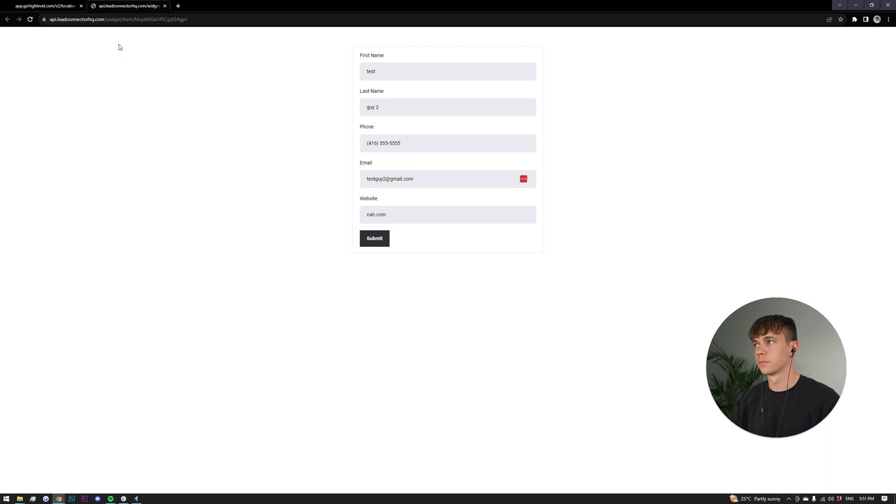
key("ctrl+shift+Tab")
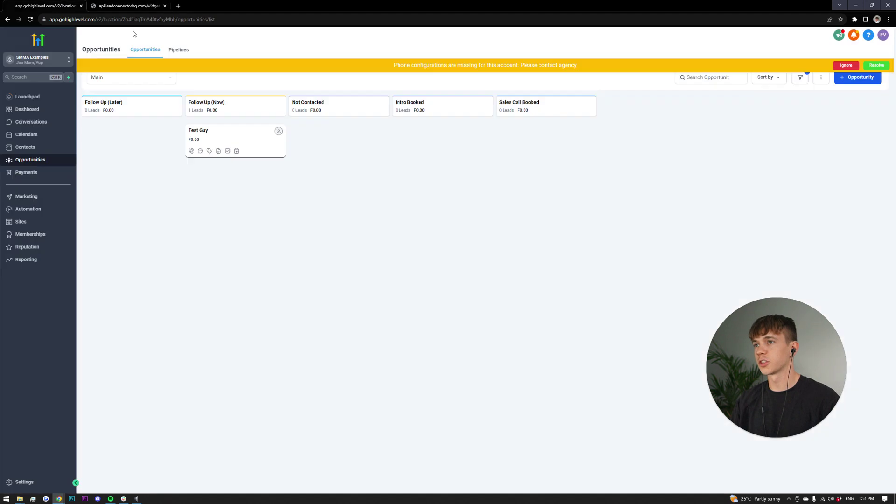
left_click(59, 212)
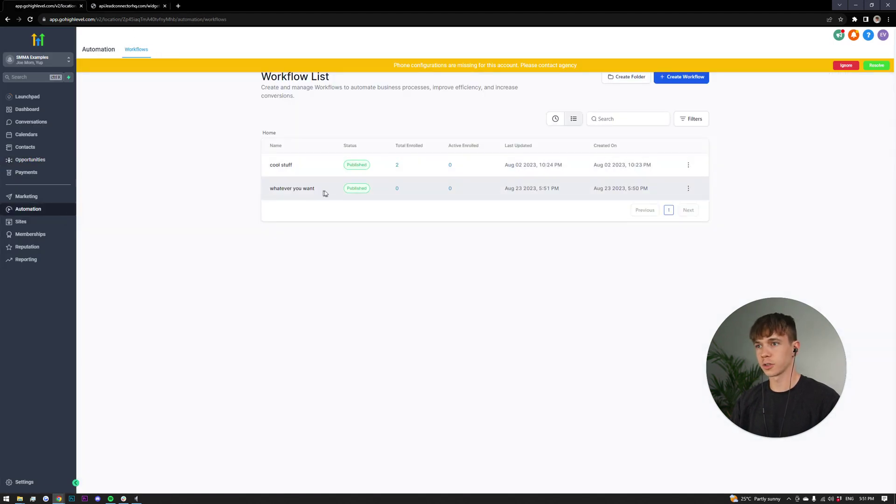
left_click(29, 159)
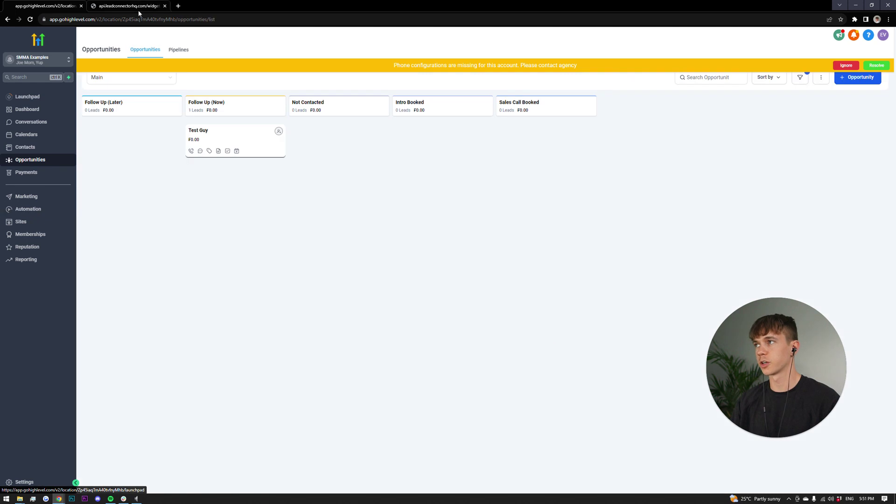
Submit a test form entry and verify Test Guy 2 appears in Not Contacted with cold email source.
left_click(137, 6)
left_click(377, 246)
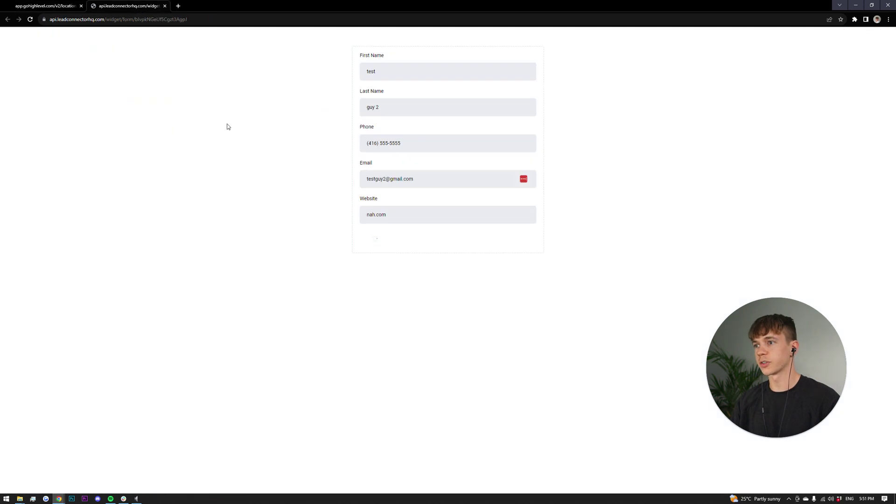
left_click(69, 5)
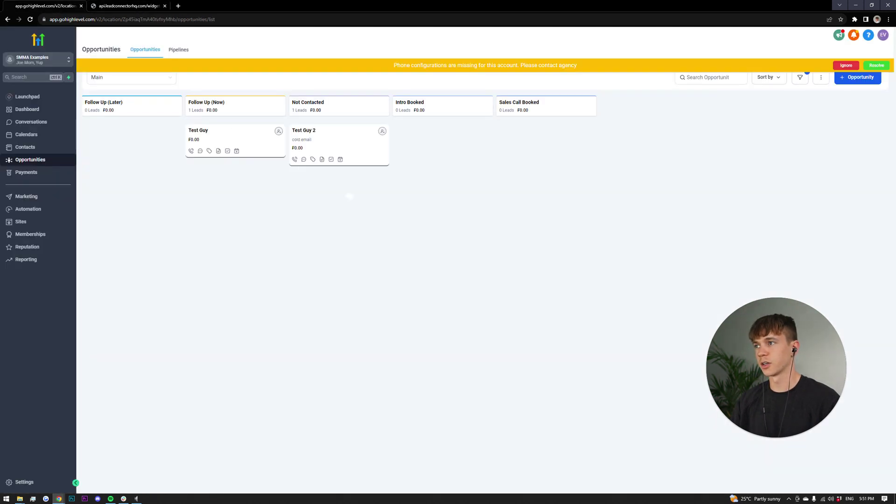
left_click(346, 139)
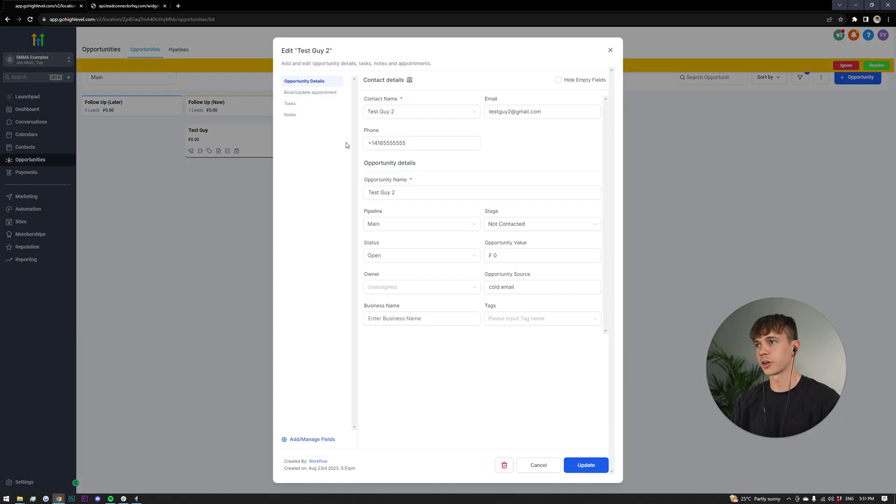
left_click(495, 286)
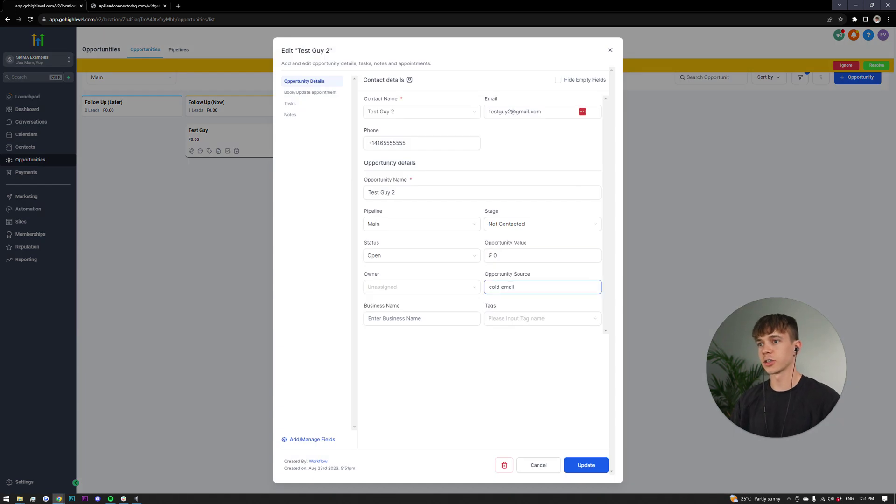
left_click(610, 50)
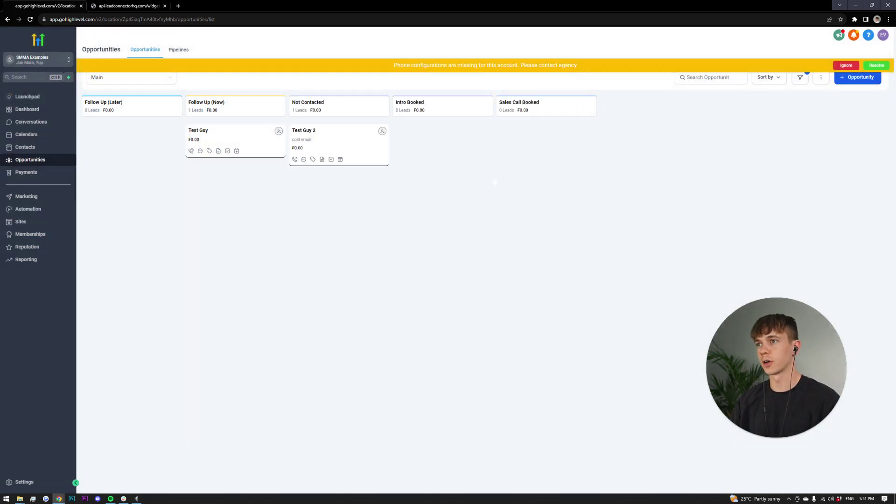